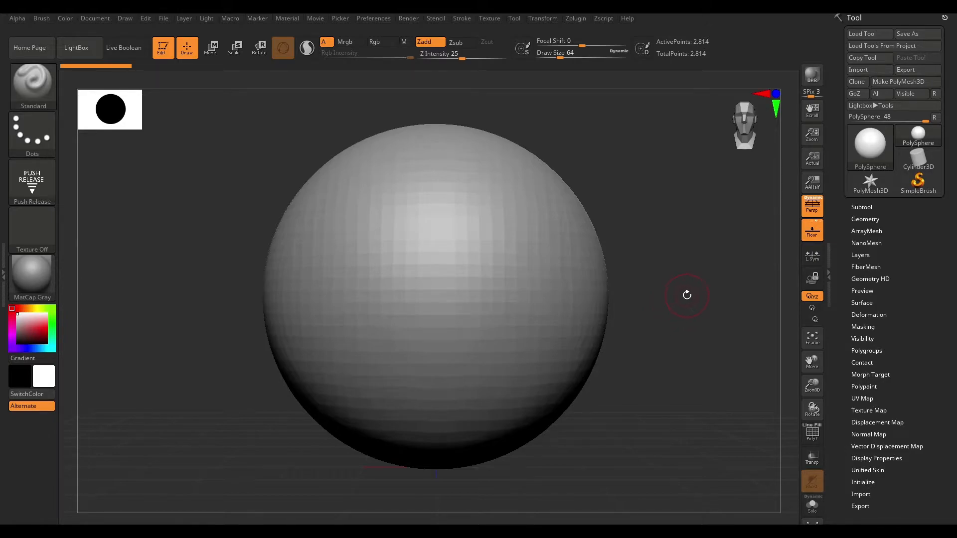
Subdivide the polysphere repeatedly to reach about 2.9 million points.
{"action": "key", "text": "ctrl+d"}
{"action": "key", "text": "ctrl+d"}
{"action": "key", "text": "ctrl+d"}
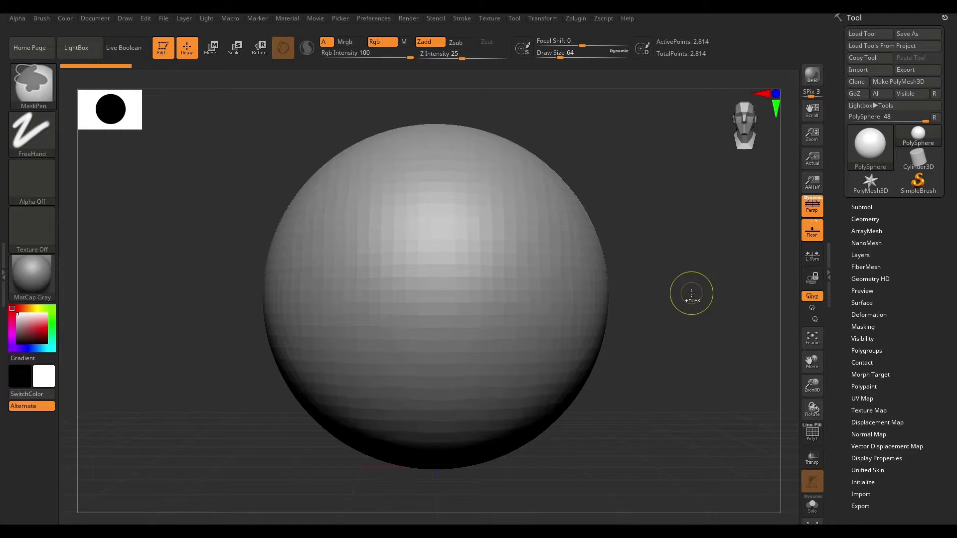
{"action": "key", "text": "ctrl+d"}
{"action": "key", "text": "ctrl+d"}
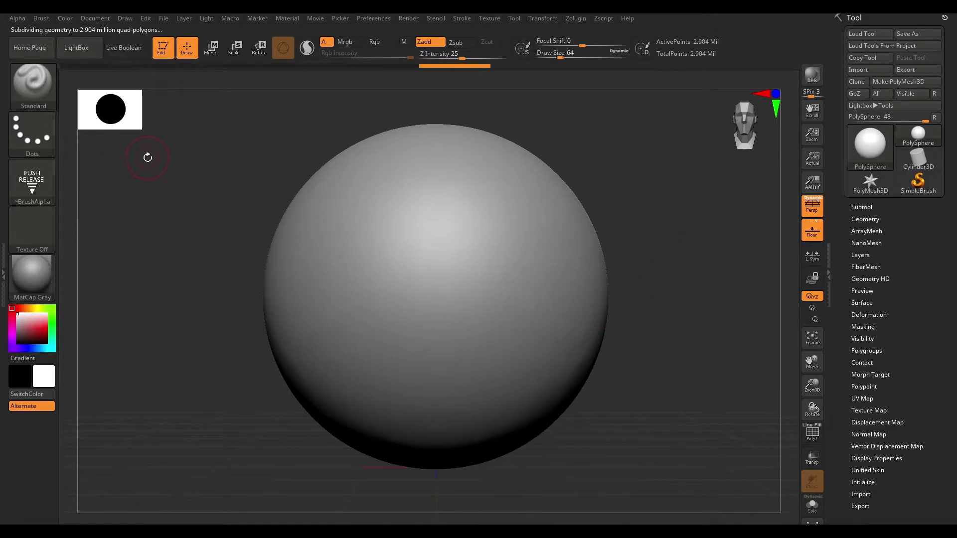
Switch to the Inflat brush and set its focal shift to -100.
{"action": "key", "text": "b"}
{"action": "key", "text": "i"}
{"action": "key", "text": "n"}
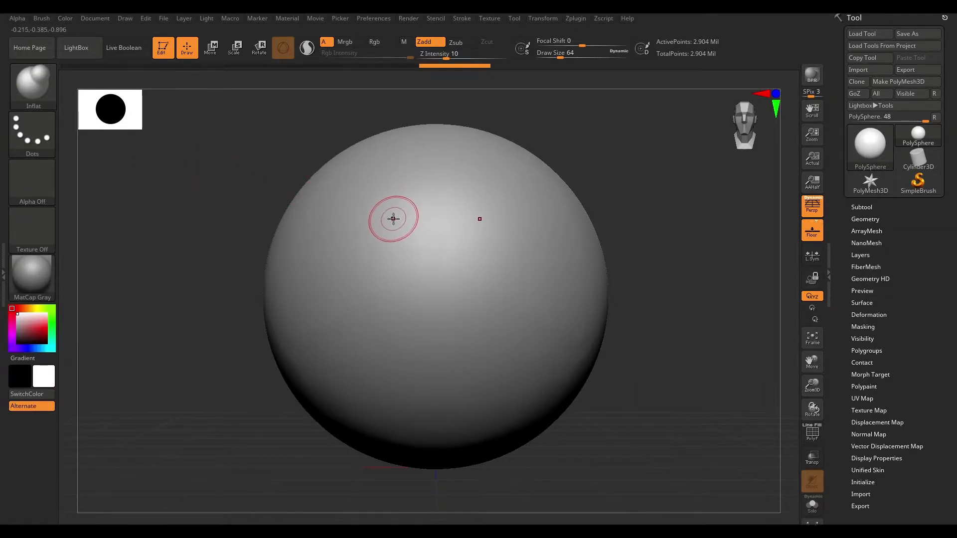
{"action": "key", "text": "space"}
{"action": "left_click_drag", "start_coordinate": [399, 230], "coordinate": [373, 234]}
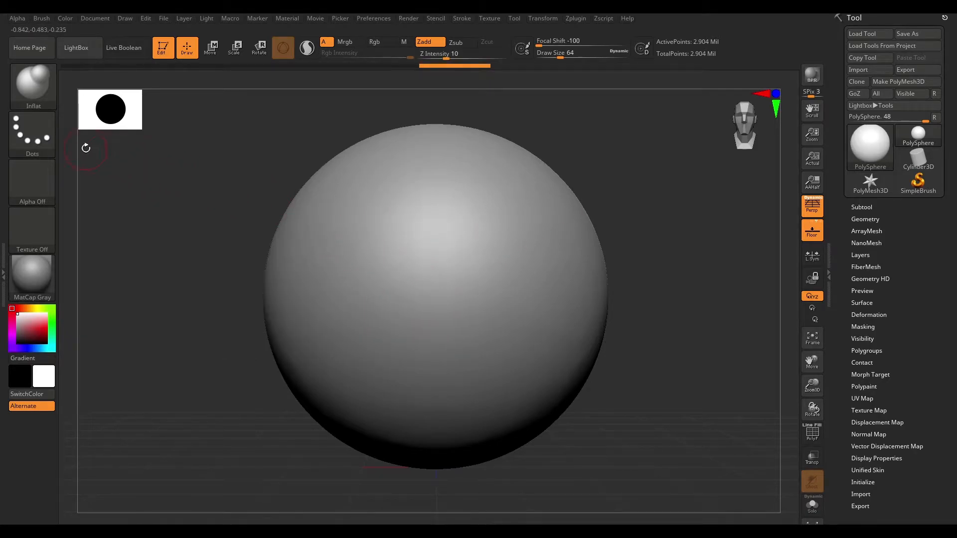
Give the Inflat brush a DragRect stroke and a draw size of 182.
{"action": "left_click", "coordinate": [36, 136]}
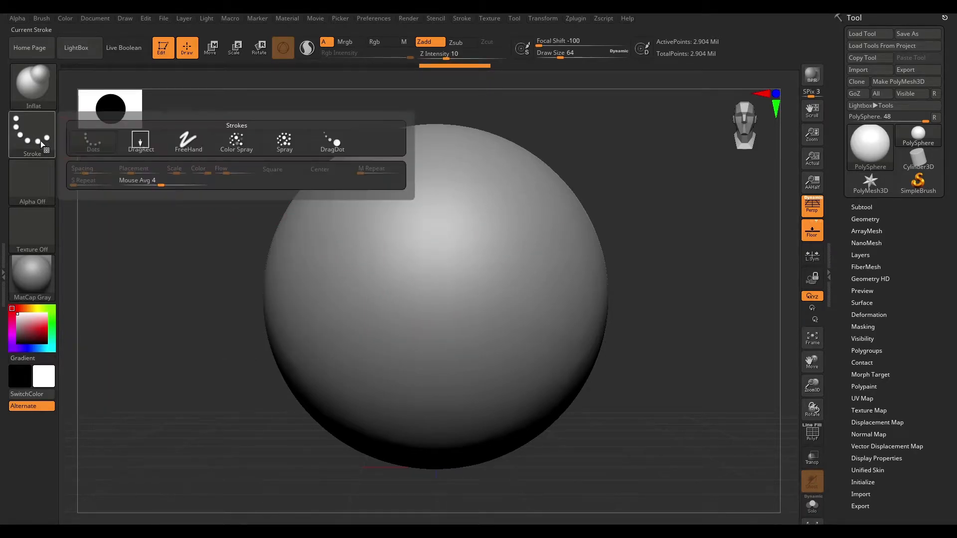
{"action": "left_click", "coordinate": [143, 142]}
{"action": "key", "text": "space"}
{"action": "left_click_drag", "start_coordinate": [433, 240], "coordinate": [449, 241]}
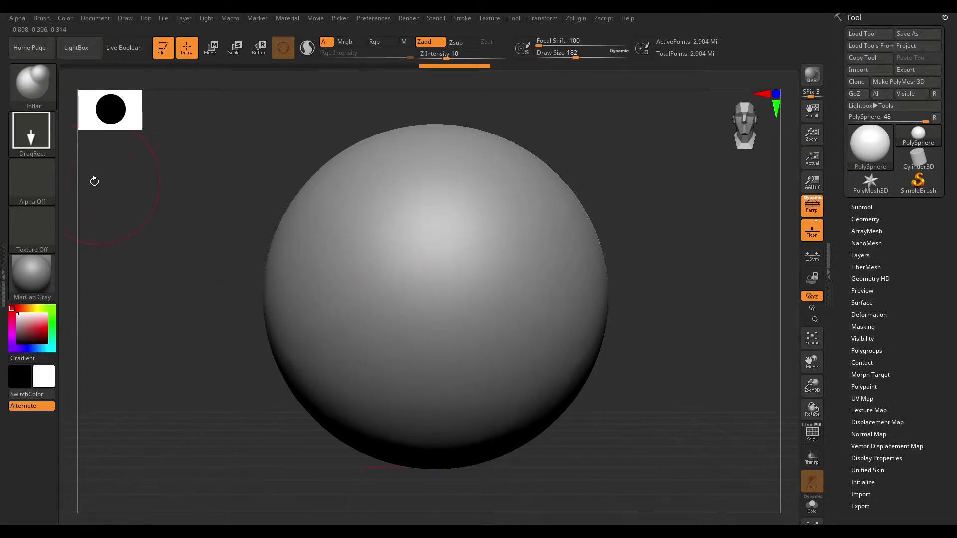
Choose the Push Release alpha and stamp it as raised text on the front centre of the sphere.
{"action": "left_click", "coordinate": [32, 182]}
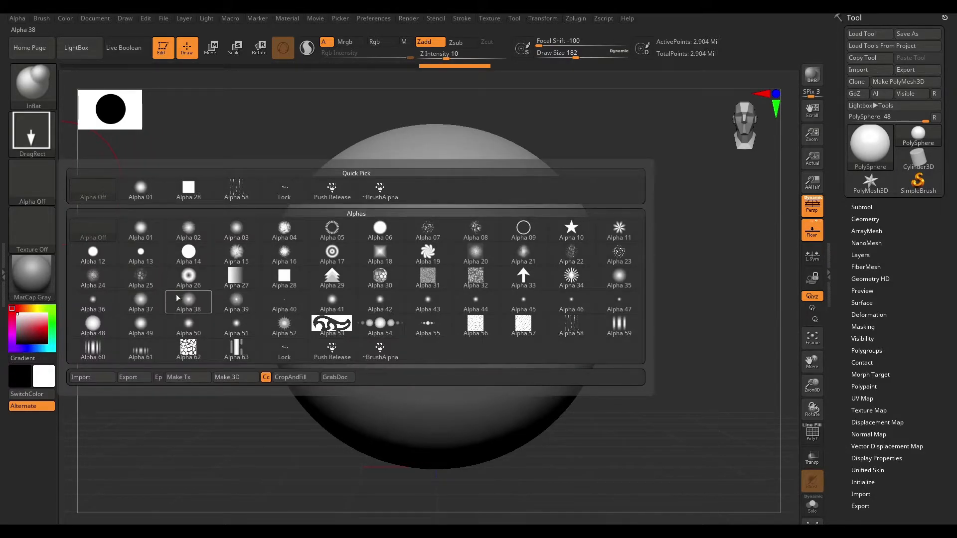
{"action": "left_click", "coordinate": [98, 377]}
{"action": "left_click", "coordinate": [332, 351]}
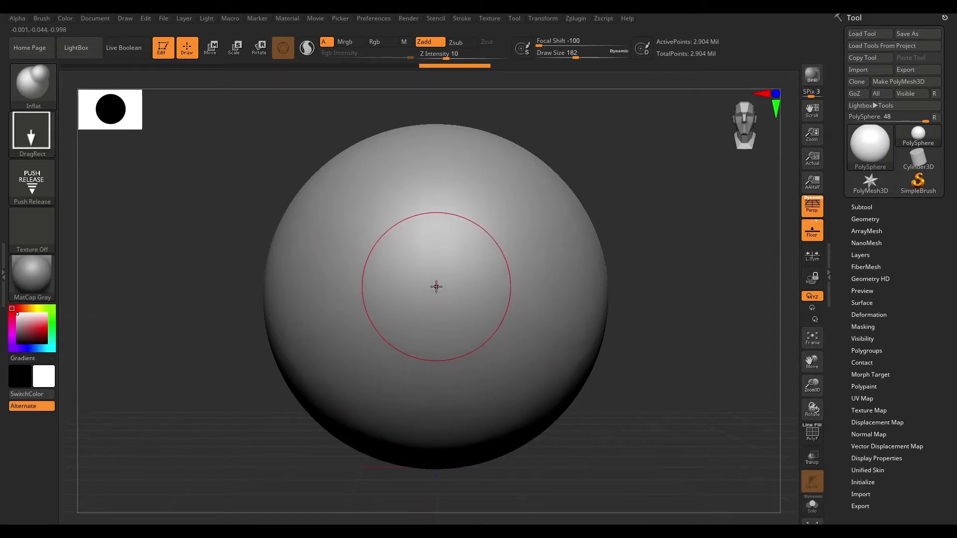
{"action": "mouse_move", "coordinate": [436, 289]}
{"action": "left_mouse_down"}
{"action": "mouse_move", "coordinate": [455, 268]}
{"action": "mouse_move", "coordinate": [478, 165]}
{"action": "mouse_move", "coordinate": [440, 131]}
{"action": "mouse_move", "coordinate": [430, 147]}
{"action": "left_mouse_up"}
{"action": "mouse_move", "coordinate": [620, 179]}
{"action": "left_mouse_down"}
{"action": "mouse_move", "coordinate": [645, 184]}
{"action": "mouse_move", "coordinate": [656, 166]}
{"action": "mouse_move", "coordinate": [623, 185]}
{"action": "mouse_move", "coordinate": [633, 172]}
{"action": "mouse_move", "coordinate": [623, 164]}
{"action": "mouse_move", "coordinate": [648, 182]}
{"action": "mouse_move", "coordinate": [609, 189]}
{"action": "mouse_move", "coordinate": [673, 252]}
{"action": "mouse_move", "coordinate": [669, 214]}
{"action": "mouse_move", "coordinate": [678, 233]}
{"action": "mouse_move", "coordinate": [642, 261]}
{"action": "mouse_move", "coordinate": [643, 239]}
{"action": "mouse_move", "coordinate": [615, 260]}
{"action": "mouse_move", "coordinate": [644, 241]}
{"action": "left_mouse_up"}
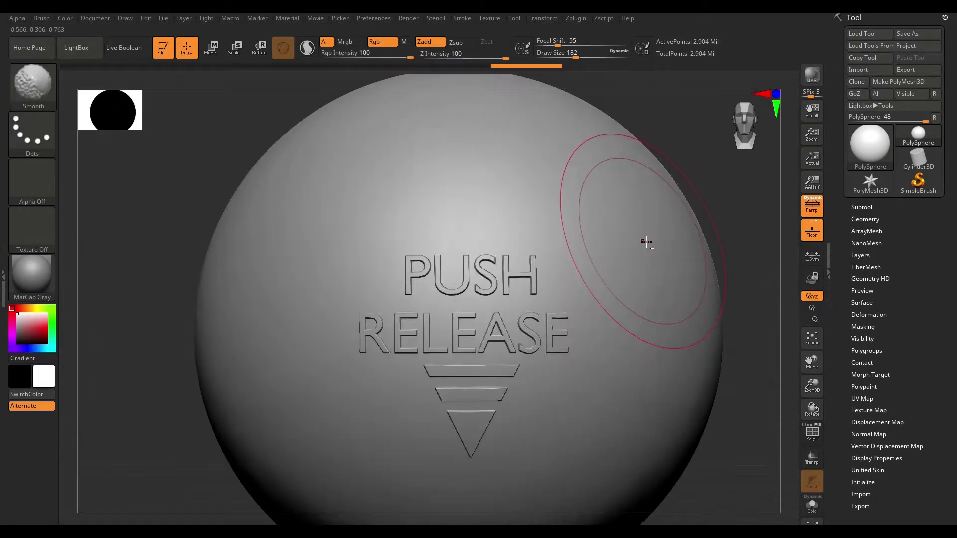
{"action": "left_click_drag", "start_coordinate": [702, 194], "coordinate": [682, 184]}
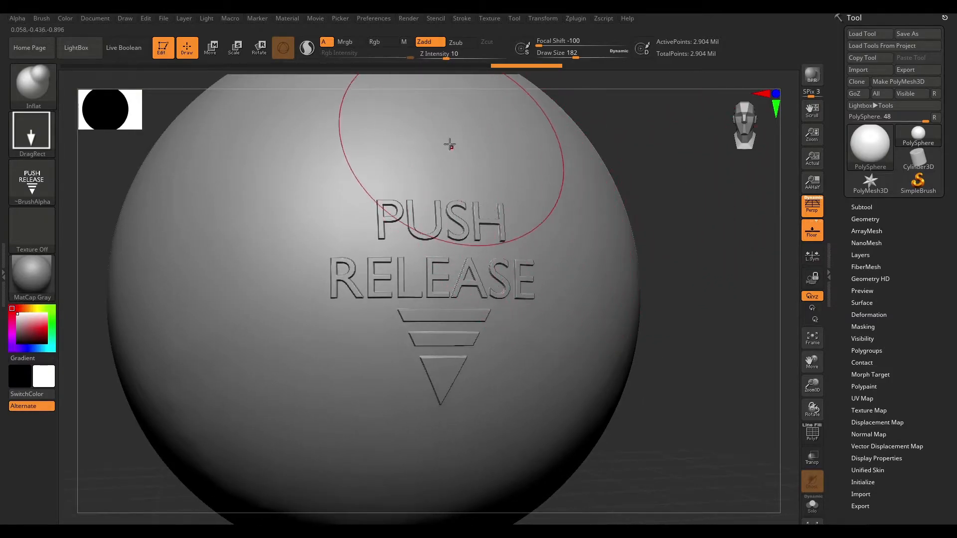
Lower the Smooth brush's Z Intensity to 10 and soften the edges of the PUSH RELEASE lettering and arrow.
{"action": "key", "text": "shift"}
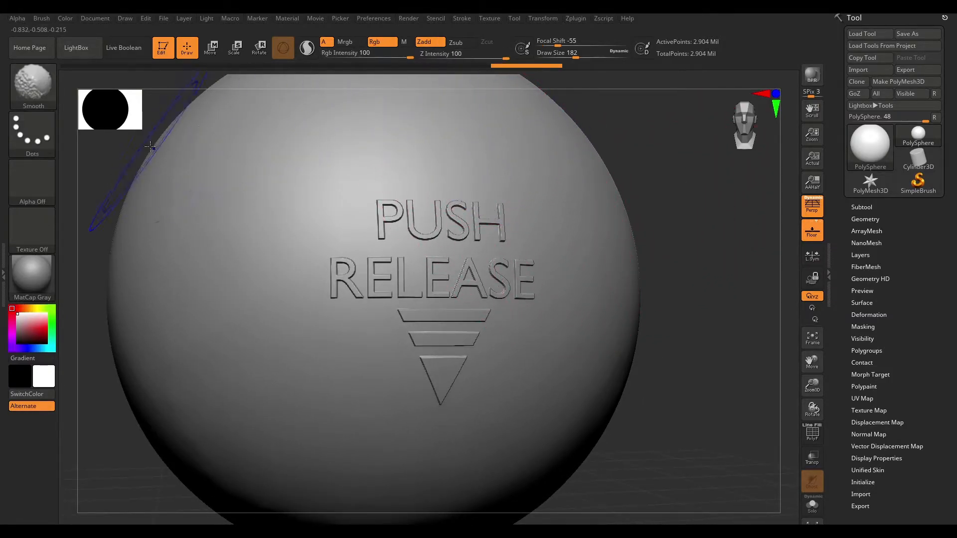
{"action": "left_click_drag", "start_coordinate": [497, 55], "coordinate": [480, 59]}
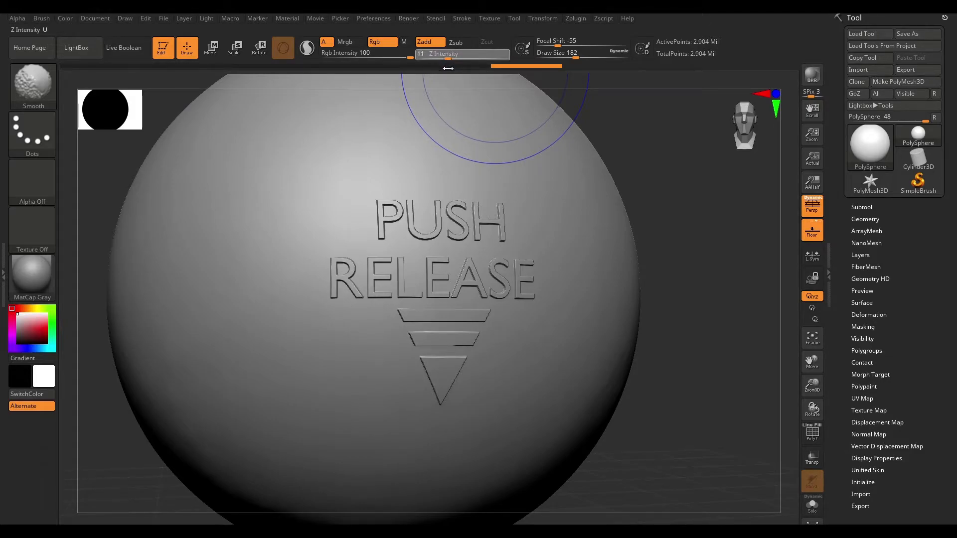
{"action": "mouse_move", "coordinate": [441, 383]}
{"action": "left_mouse_down", "text": "shift"}
{"action": "mouse_move", "coordinate": [446, 348]}
{"action": "mouse_move", "coordinate": [341, 278]}
{"action": "left_mouse_up", "text": "shift"}
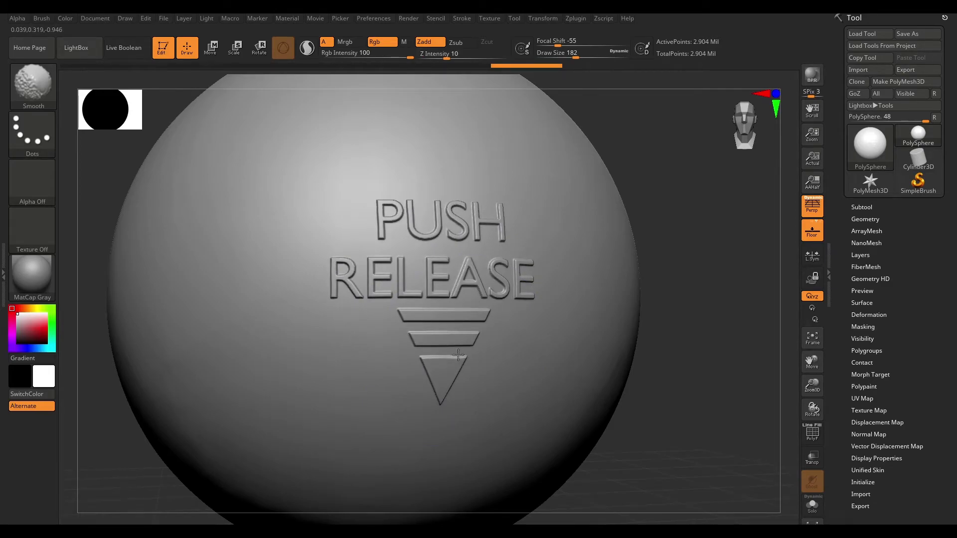
{"action": "left_click_drag", "start_coordinate": [686, 203], "coordinate": [650, 207]}
{"action": "mouse_move", "coordinate": [344, 273]}
{"action": "left_mouse_down"}
{"action": "mouse_move", "coordinate": [676, 243]}
{"action": "mouse_move", "coordinate": [681, 224]}
{"action": "mouse_move", "coordinate": [692, 225]}
{"action": "mouse_move", "coordinate": [677, 223]}
{"action": "mouse_move", "coordinate": [688, 212]}
{"action": "mouse_move", "coordinate": [695, 246]}
{"action": "mouse_move", "coordinate": [677, 223]}
{"action": "mouse_move", "coordinate": [686, 216]}
{"action": "mouse_move", "coordinate": [653, 251]}
{"action": "mouse_move", "coordinate": [675, 231]}
{"action": "left_mouse_up"}
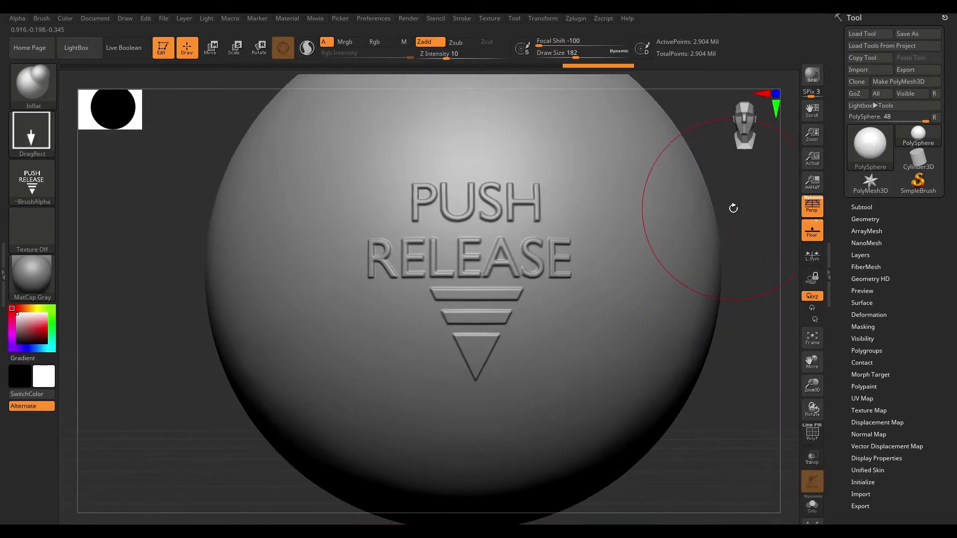
Select the Lock alpha for the Inflat brush and invert it to dark text on white.
{"action": "left_click", "coordinate": [50, 186]}
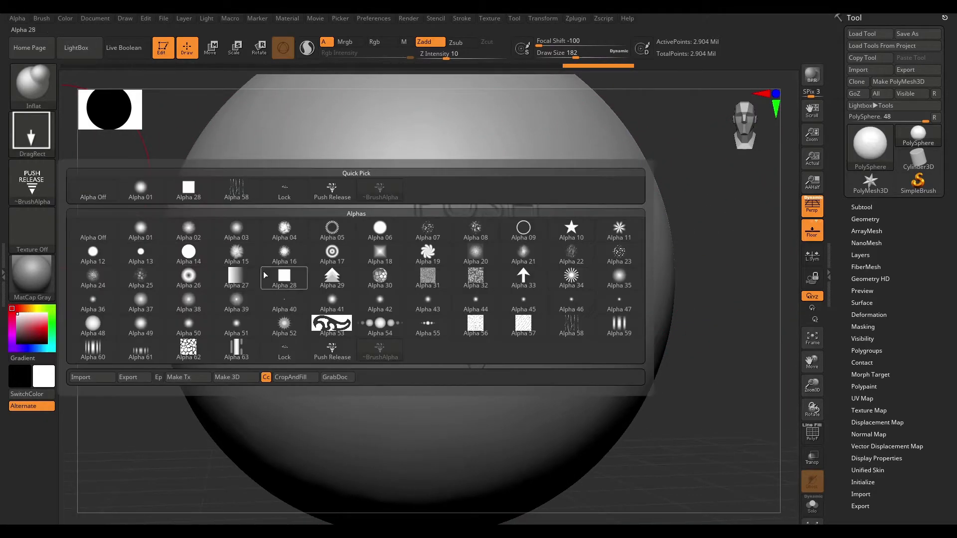
{"action": "left_click", "coordinate": [284, 350]}
{"action": "left_click_drag", "start_coordinate": [705, 188], "coordinate": [684, 211]}
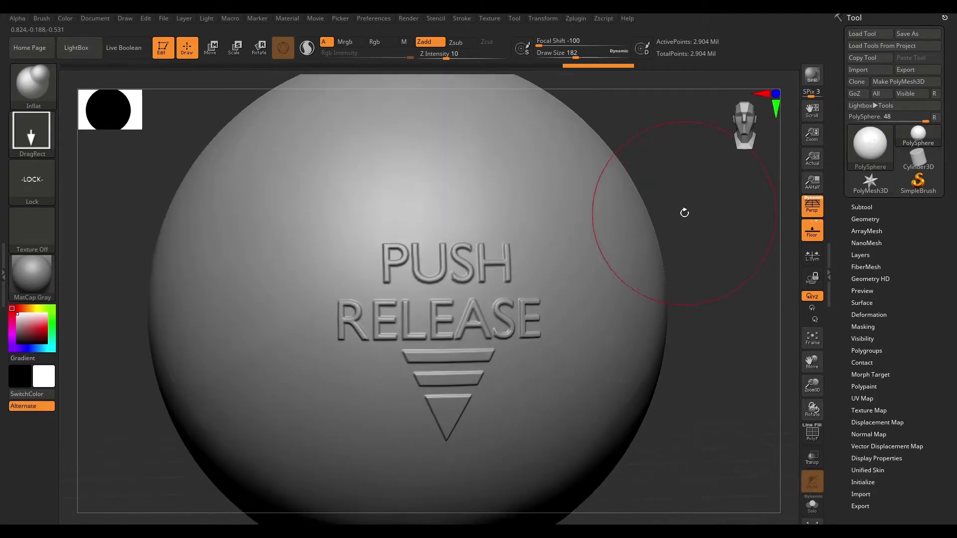
{"action": "left_click", "coordinate": [17, 18]}
{"action": "left_click", "coordinate": [13, 31]}
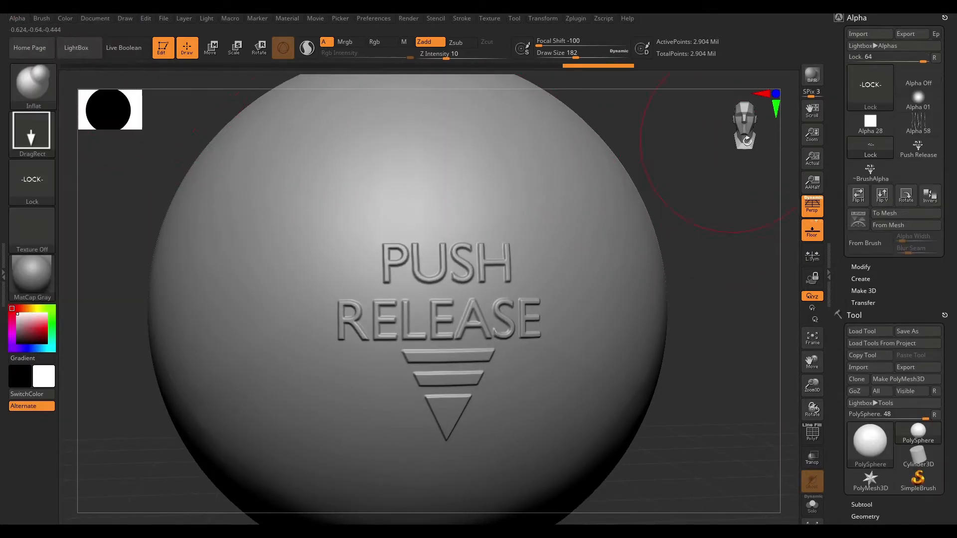
{"action": "left_click", "coordinate": [934, 202]}
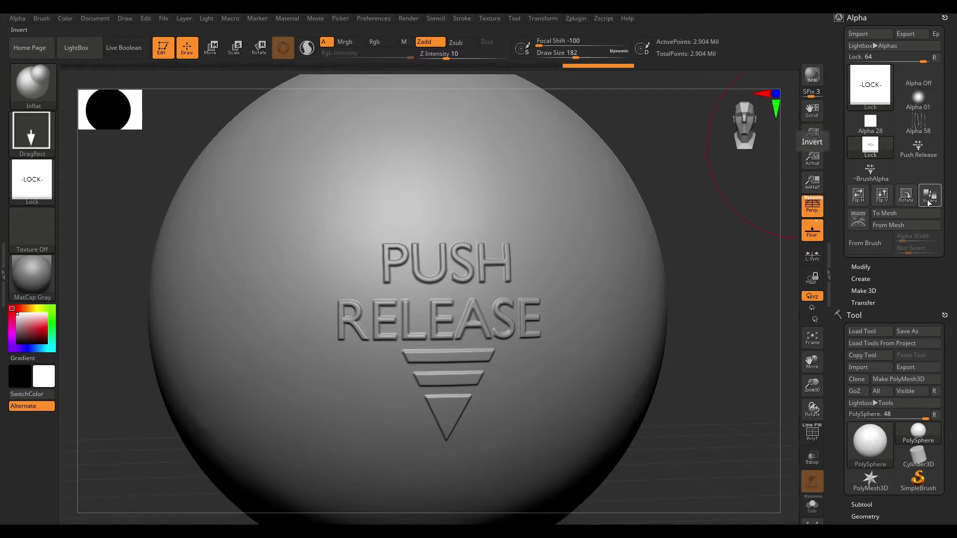
{"action": "mouse_move", "coordinate": [872, 85]}
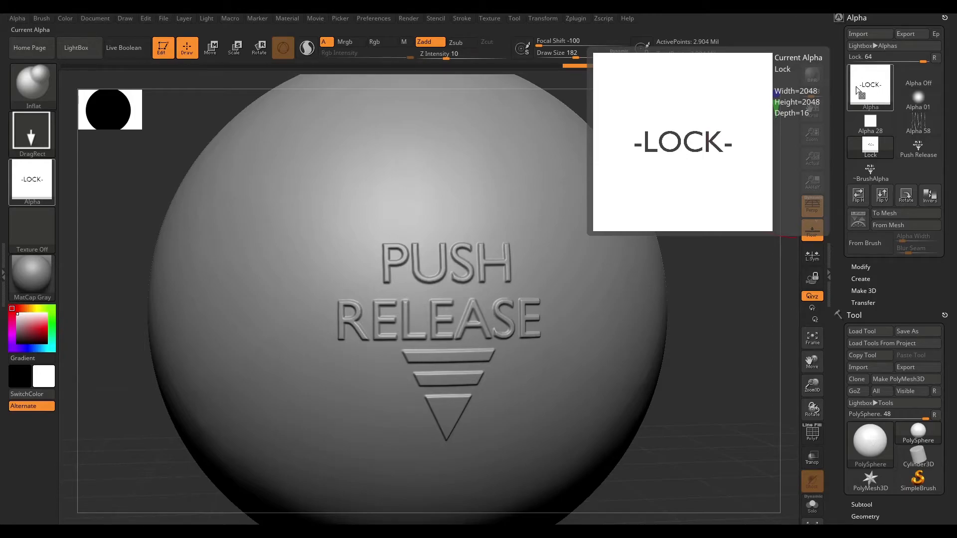
Set the Lock alpha's MidValue to 100 and stamp it on the sphere above the PUSH text.
{"action": "left_click", "coordinate": [868, 267]}
{"action": "scroll", "coordinate": [948, 262], "scroll_direction": "down", "scroll_amount": 3}
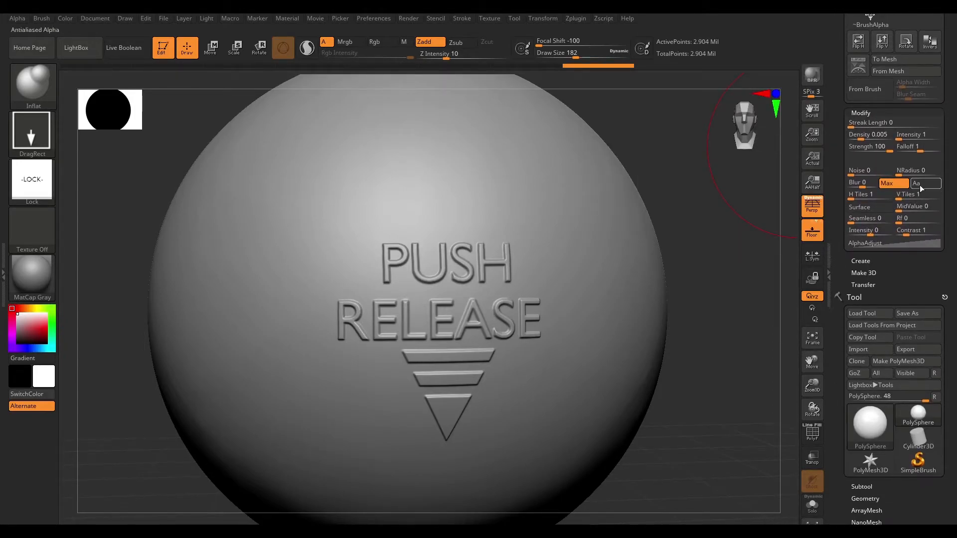
{"action": "left_click_drag", "start_coordinate": [907, 207], "coordinate": [938, 210]}
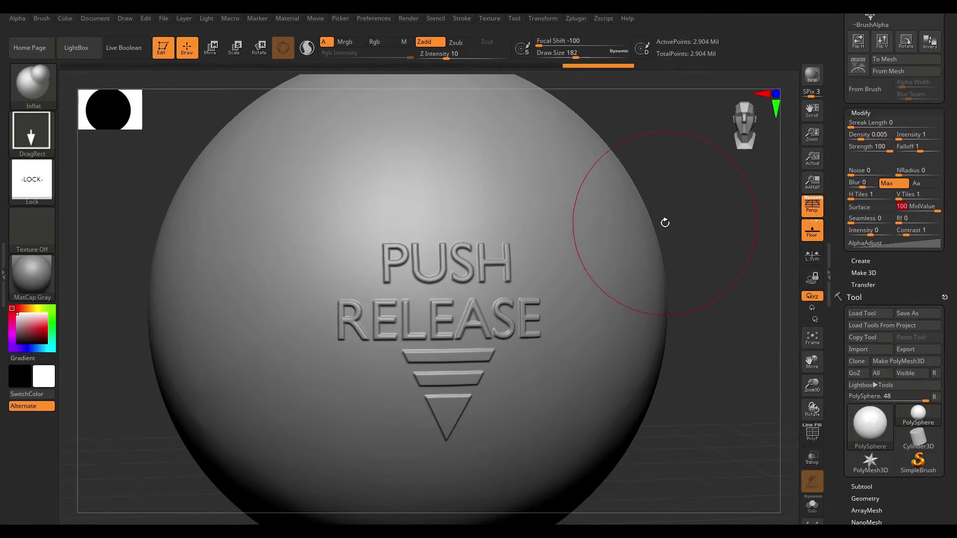
{"action": "left_click_drag", "start_coordinate": [682, 192], "coordinate": [705, 299]}
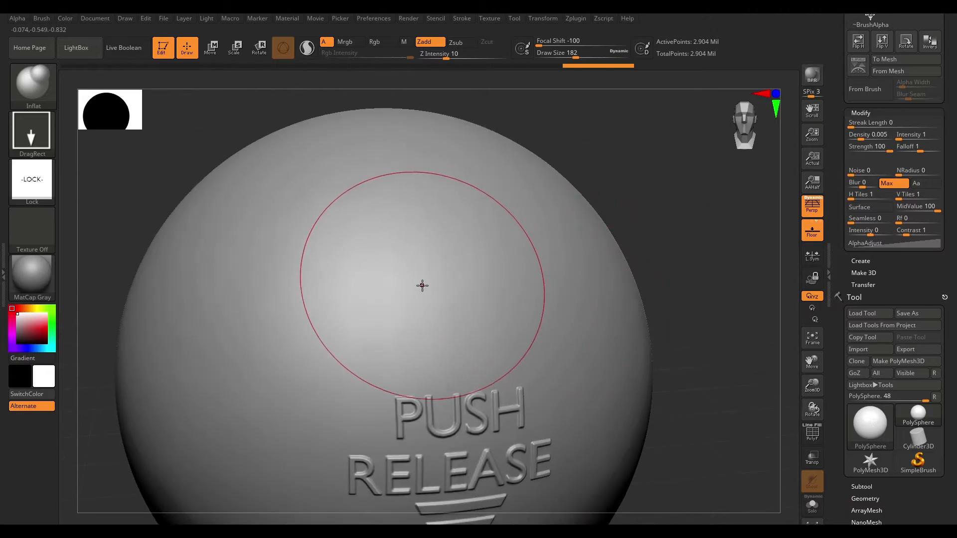
{"action": "left_click_drag", "start_coordinate": [421, 284], "coordinate": [402, 70]}
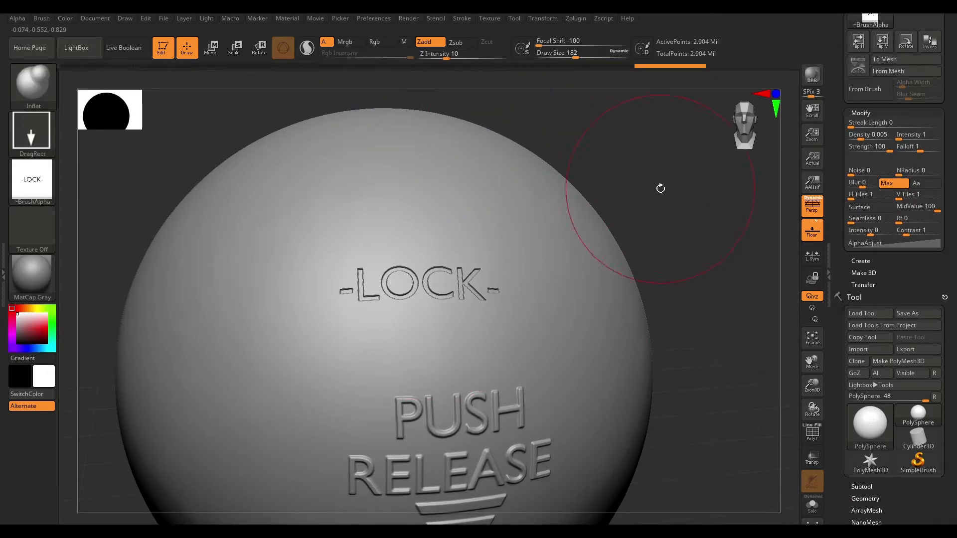
Smooth the edges of the stamped LOCK lettering and frame the whole sphere from the front.
{"action": "left_click_drag", "start_coordinate": [682, 199], "coordinate": [688, 228]}
{"action": "key", "text": "shift"}
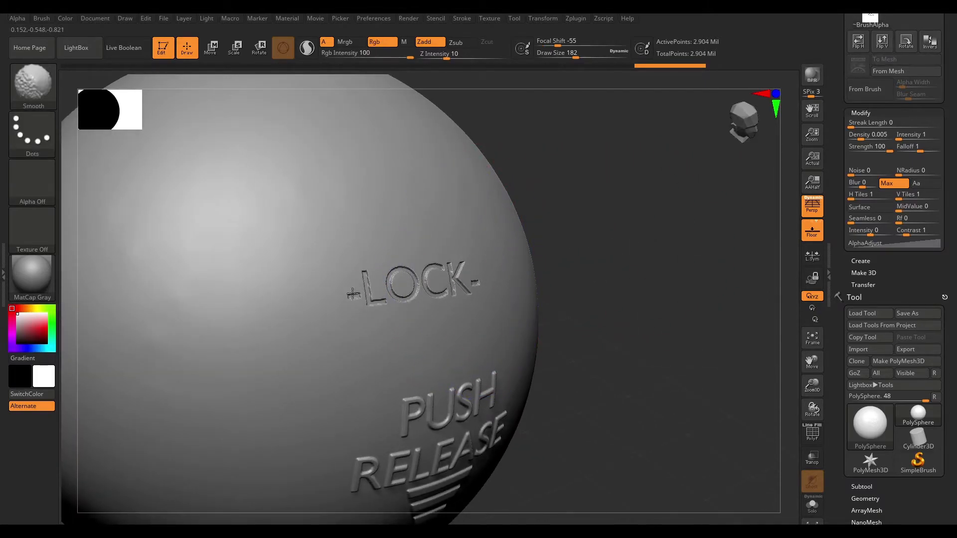
{"action": "left_click_drag", "start_coordinate": [498, 266], "coordinate": [485, 265], "text": "shift"}
{"action": "left_click_drag", "start_coordinate": [635, 203], "coordinate": [586, 205]}
{"action": "left_click_drag", "start_coordinate": [486, 256], "coordinate": [373, 284], "text": "shift"}
{"action": "mouse_move", "coordinate": [746, 194]}
{"action": "left_mouse_down", "text": "alt"}
{"action": "mouse_move", "coordinate": [676, 197]}
{"action": "mouse_move", "coordinate": [676, 170]}
{"action": "left_mouse_up", "text": "alt"}
{"action": "left_click_drag", "start_coordinate": [673, 209], "coordinate": [707, 214]}
{"action": "mouse_move", "coordinate": [644, 181]}
{"action": "left_mouse_down", "text": "alt"}
{"action": "mouse_move", "coordinate": [672, 206]}
{"action": "mouse_move", "coordinate": [663, 198]}
{"action": "mouse_move", "coordinate": [659, 217]}
{"action": "mouse_move", "coordinate": [661, 195]}
{"action": "mouse_move", "coordinate": [682, 228]}
{"action": "mouse_move", "coordinate": [661, 228]}
{"action": "left_mouse_up", "text": "alt"}
{"action": "left_click_drag", "start_coordinate": [660, 227], "coordinate": [665, 233], "text": "shift"}
{"action": "key", "text": "f"}
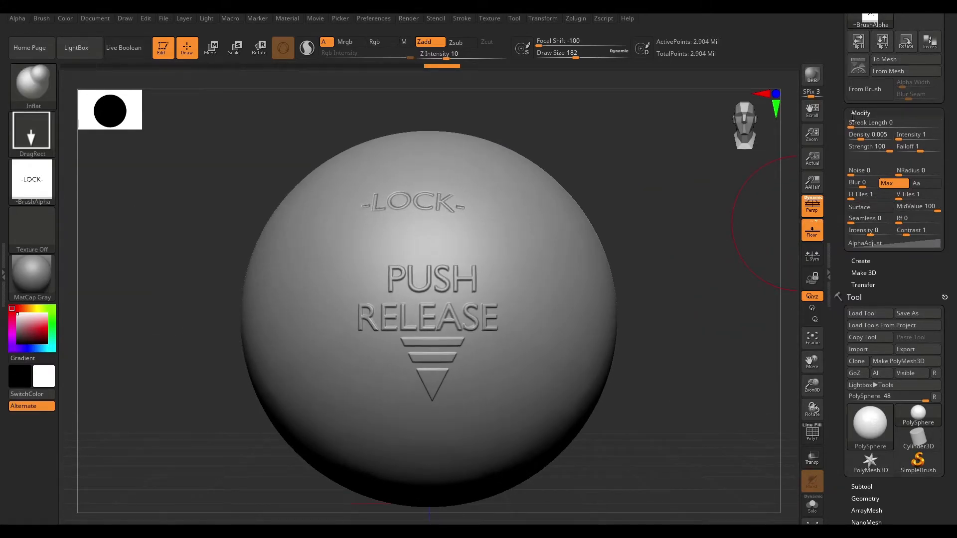
Collapse the alpha Modify settings and expand the ShadowBox options in the sphere's Geometry settings.
{"action": "scroll", "coordinate": [854, 110], "scroll_direction": "down", "scroll_amount": 1}
{"action": "left_click", "coordinate": [858, 104]}
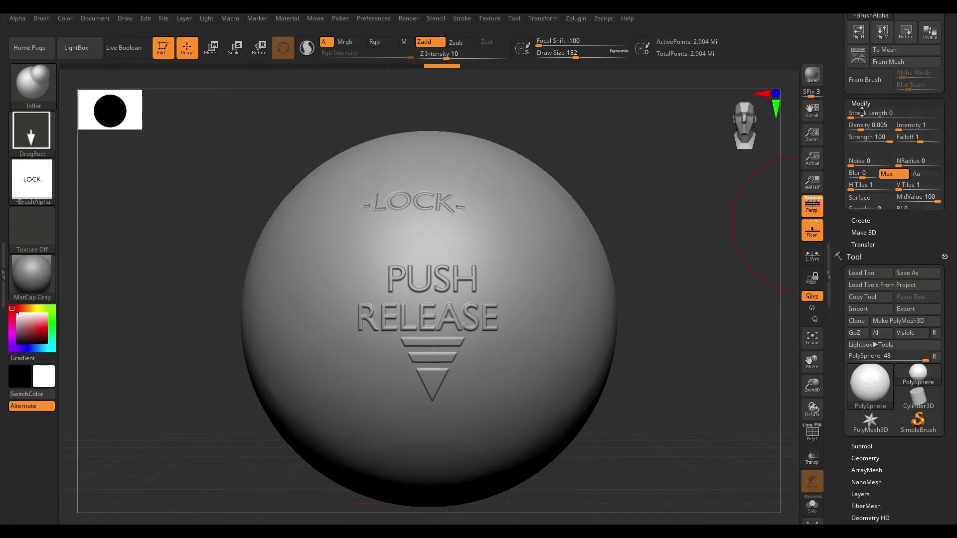
{"action": "left_click_drag", "start_coordinate": [950, 337], "coordinate": [948, 121]}
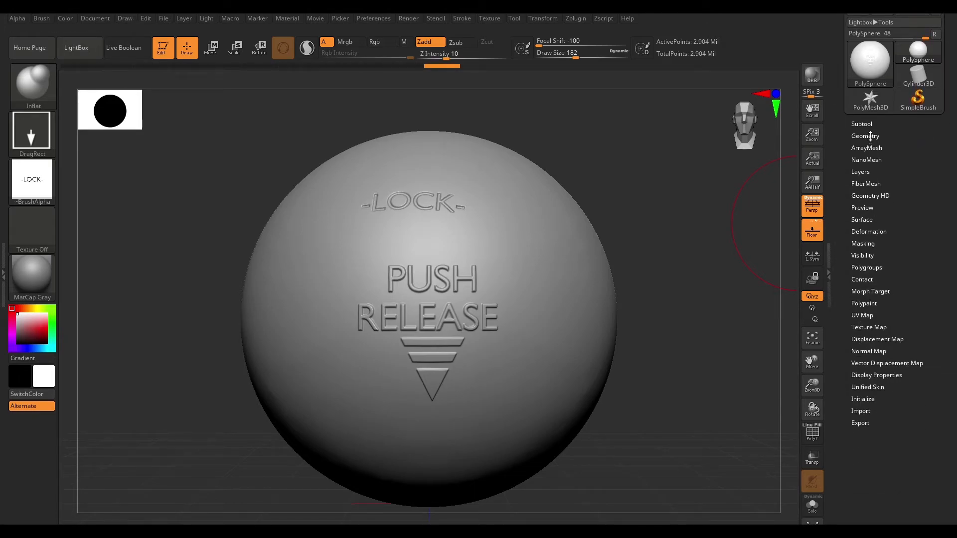
{"action": "left_click", "coordinate": [866, 136]}
{"action": "scroll", "coordinate": [875, 165], "scroll_direction": "down", "scroll_amount": 4}
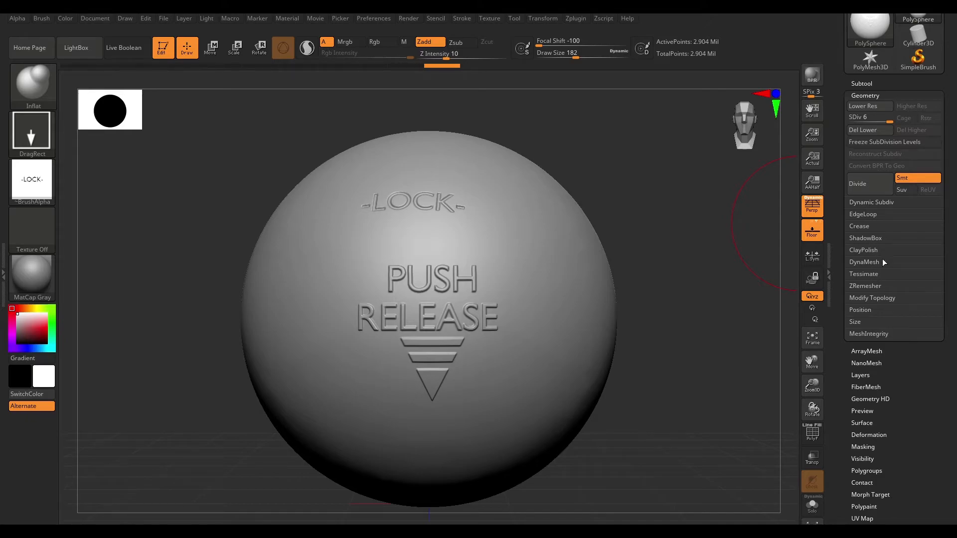
{"action": "left_click", "coordinate": [869, 238]}
{"action": "left_click_drag", "start_coordinate": [952, 246], "coordinate": [937, 201]}
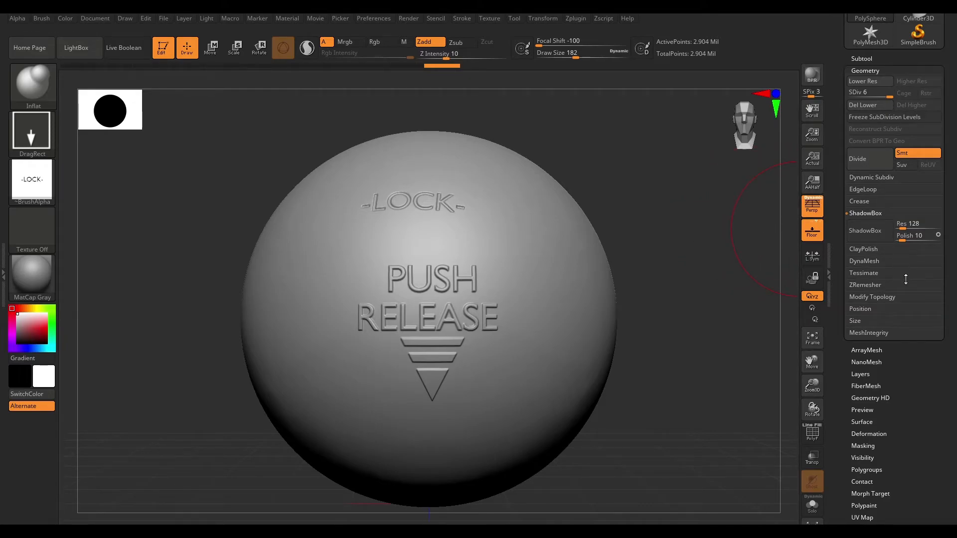
Choose the Push Release alpha for the Inflat brush, raise the ShadowBox resolution and turn ShadowBox on.
{"action": "left_click", "coordinate": [33, 180]}
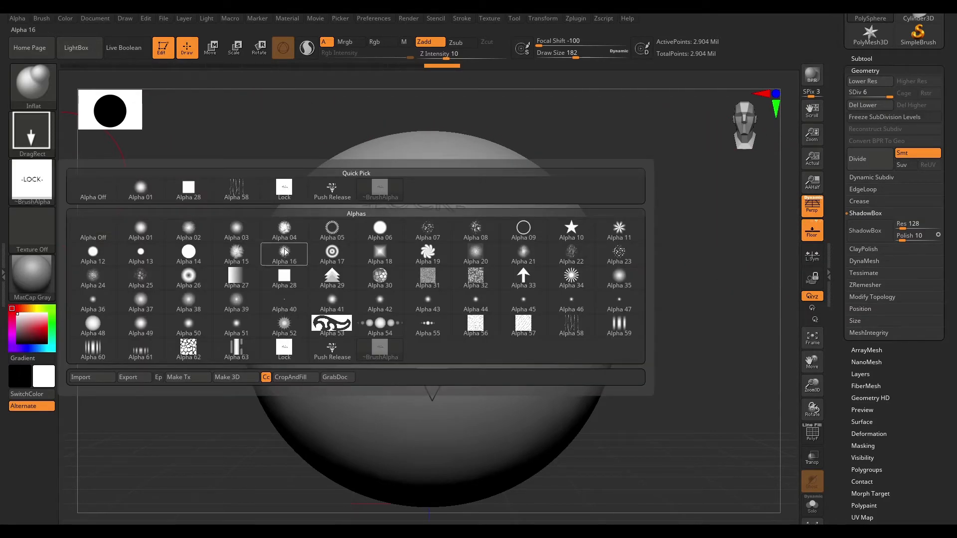
{"action": "left_click", "coordinate": [333, 351]}
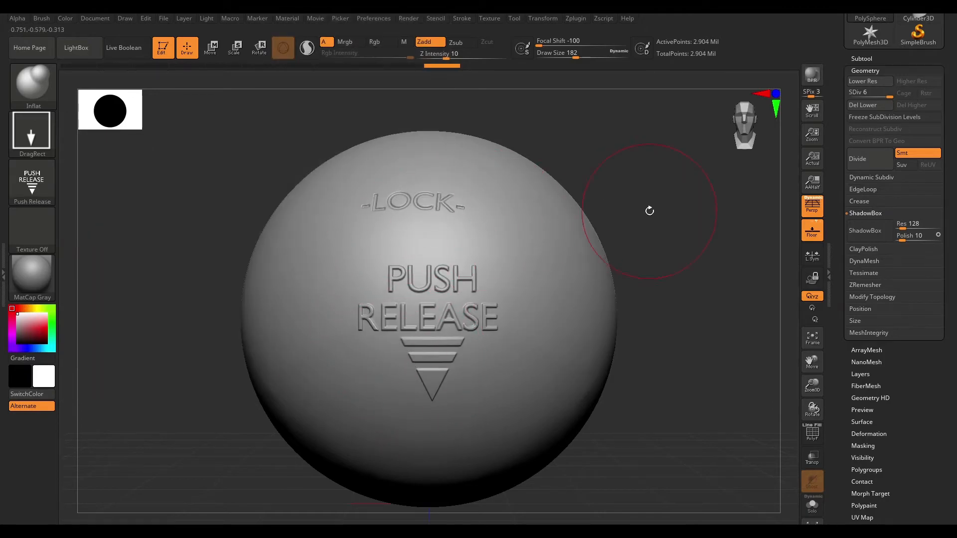
{"action": "left_click", "coordinate": [908, 226]}
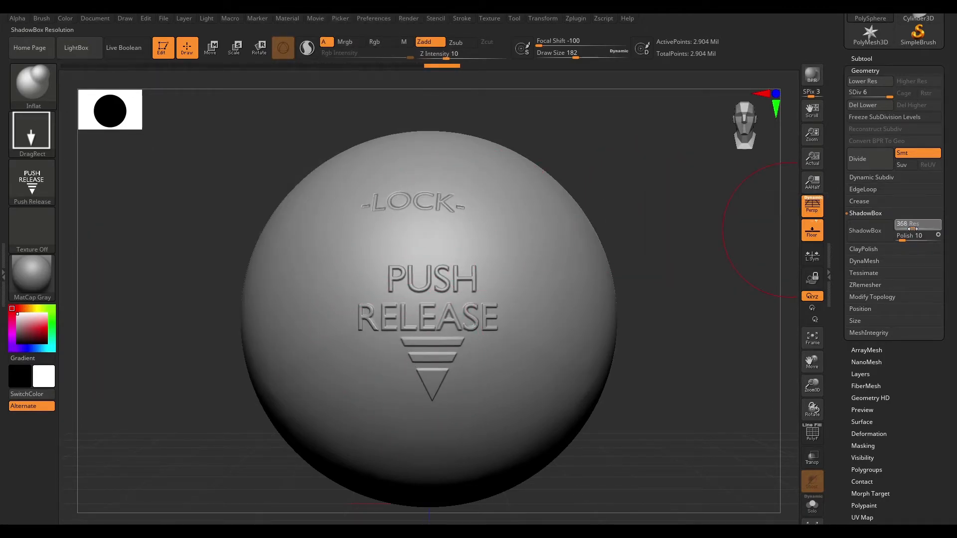
{"action": "left_click_drag", "start_coordinate": [914, 229], "coordinate": [914, 229]}
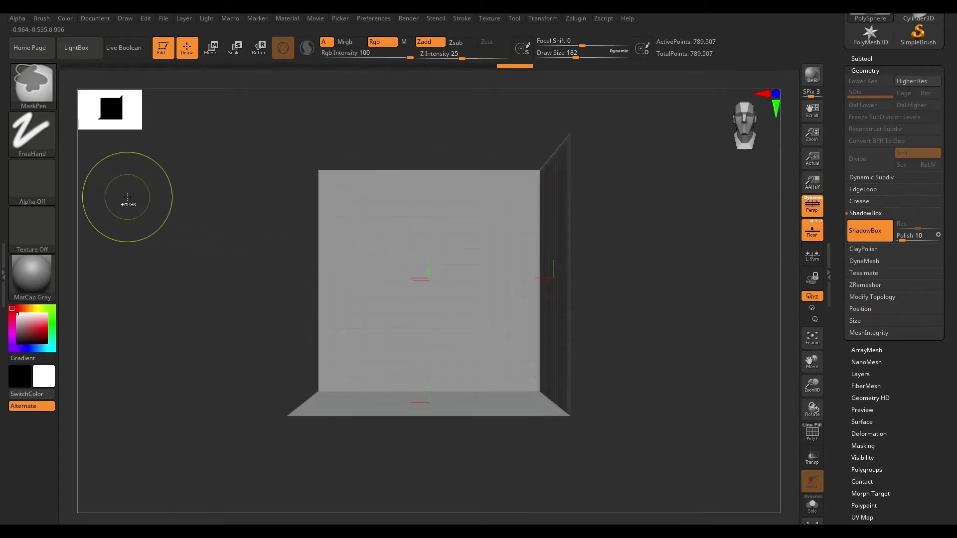
Give the MaskPen brush the PUSH RELEASE ~BrushAlpha, undo the freehand test mask and switch its stroke to DragRect.
{"action": "left_click", "coordinate": [35, 183]}
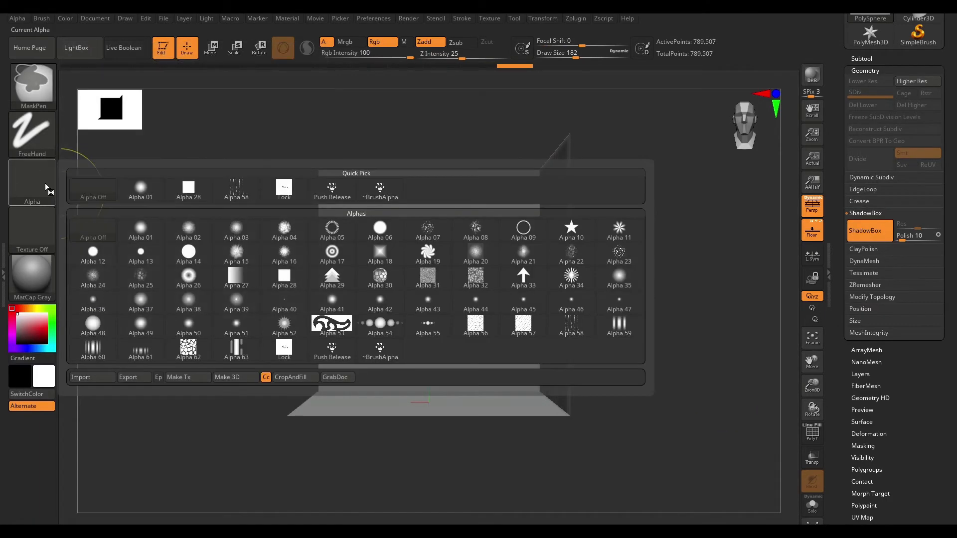
{"action": "left_click", "coordinate": [382, 350]}
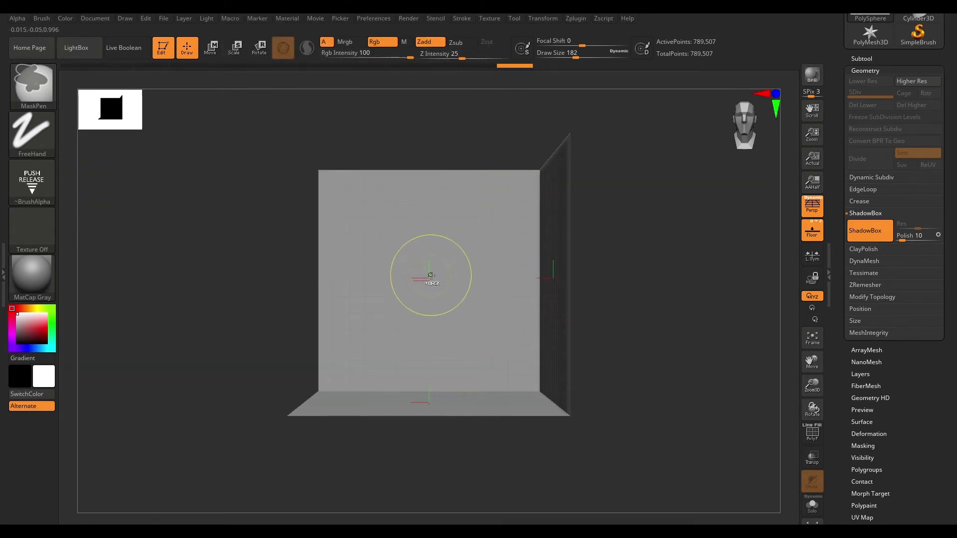
{"action": "key", "text": "ctrl+z"}
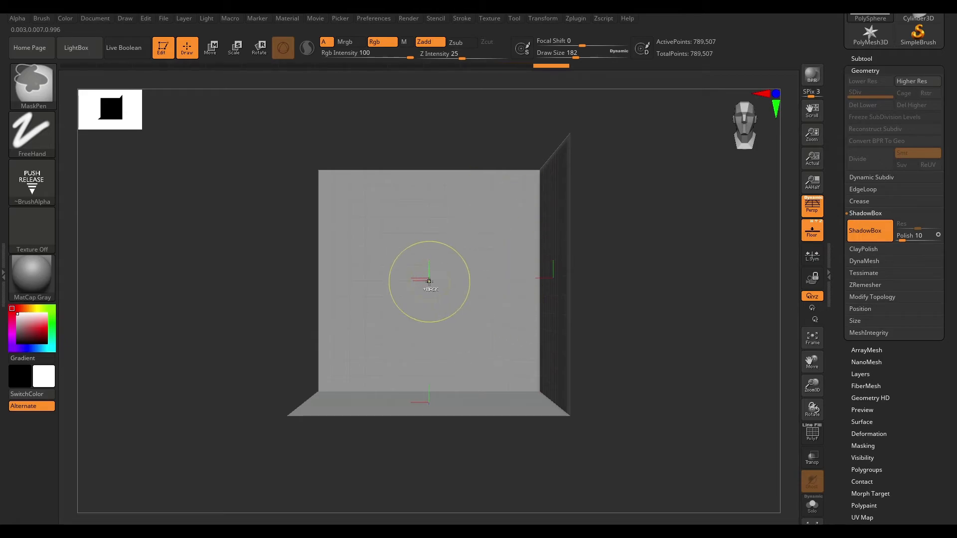
{"action": "left_click", "coordinate": [32, 132]}
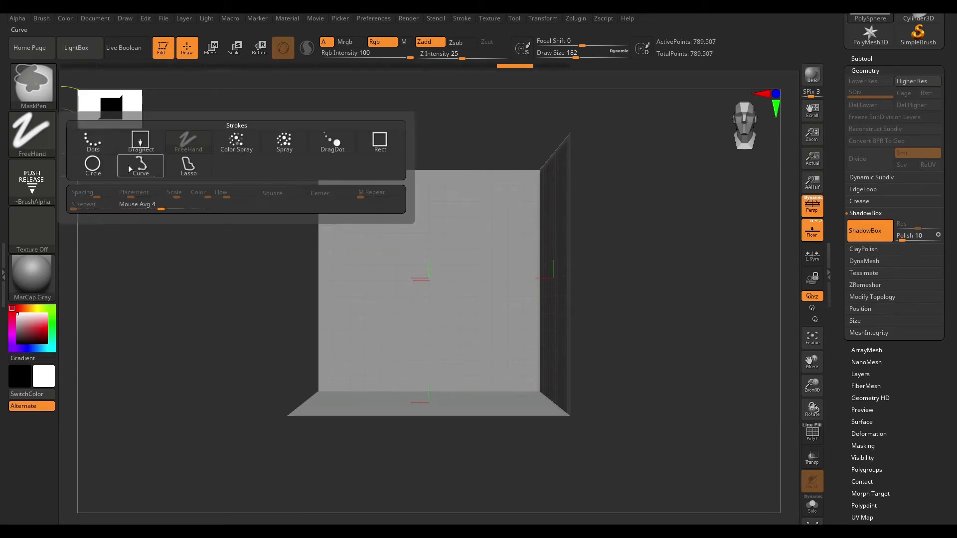
{"action": "left_click", "coordinate": [134, 149]}
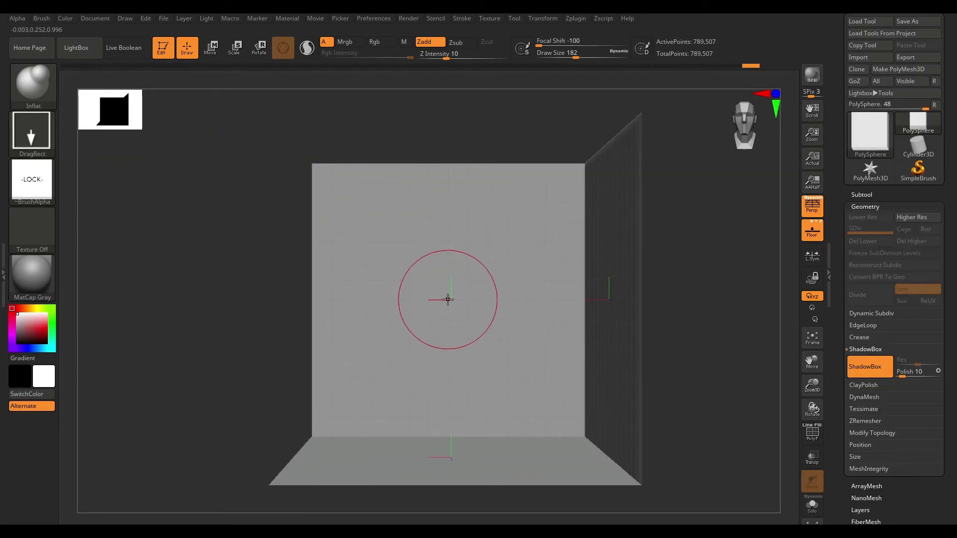
Mask the PUSH RELEASE alpha outward from the centre of the ShadowBox's back wall to generate the 3D lettering and arrow.
{"action": "key", "text": "ctrl"}
{"action": "mouse_move", "coordinate": [461, 305]}
{"action": "left_mouse_down"}
{"action": "mouse_move", "coordinate": [552, 234]}
{"action": "mouse_move", "coordinate": [449, 96]}
{"action": "left_mouse_up"}
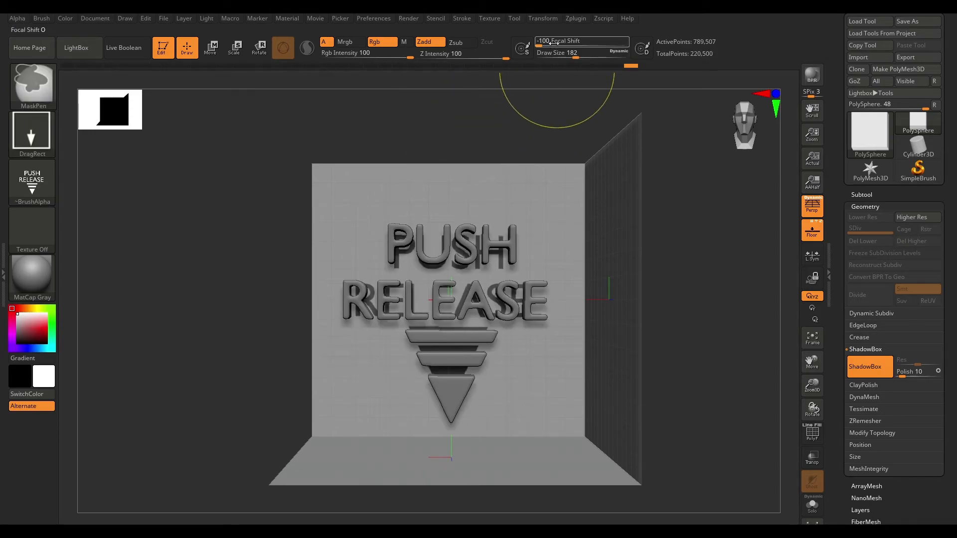
{"action": "key", "text": "ctrl"}
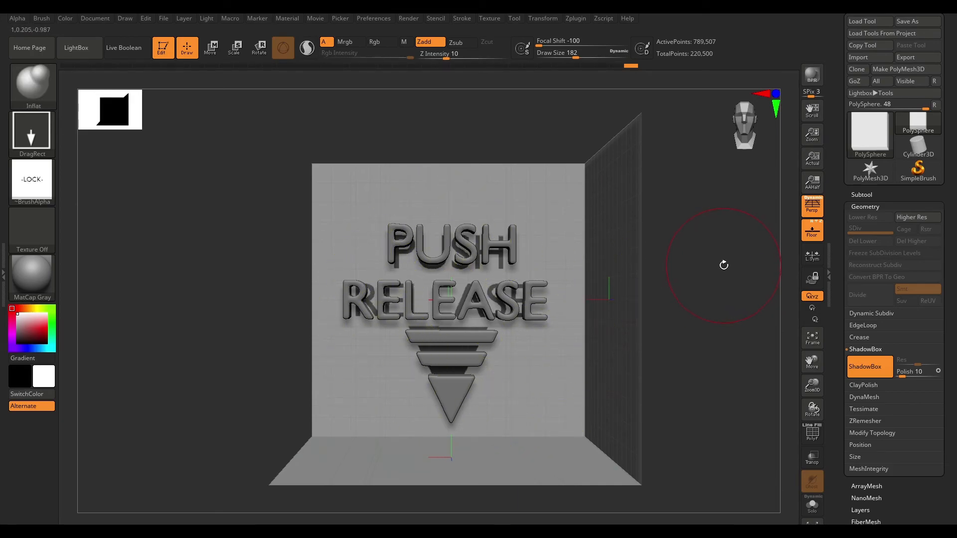
Turn off the floor grid, perspective and ShadowBox to isolate the PUSH RELEASE mesh, and view it from the front.
{"action": "mouse_move", "coordinate": [721, 252]}
{"action": "left_mouse_down"}
{"action": "mouse_move", "coordinate": [746, 272]}
{"action": "mouse_move", "coordinate": [699, 256]}
{"action": "mouse_move", "coordinate": [735, 298]}
{"action": "mouse_move", "coordinate": [746, 271]}
{"action": "mouse_move", "coordinate": [601, 258]}
{"action": "left_mouse_up"}
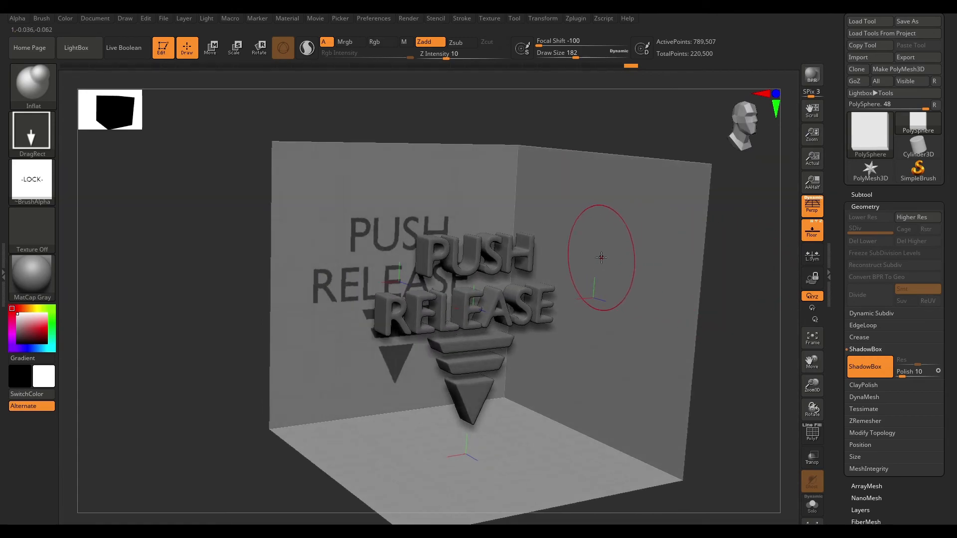
{"action": "left_click", "coordinate": [817, 235]}
{"action": "left_click", "coordinate": [815, 213]}
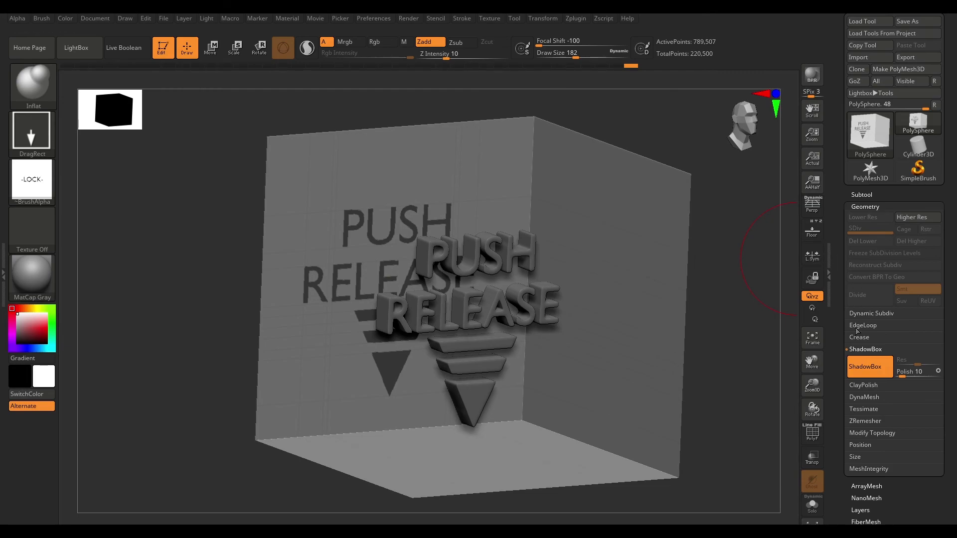
{"action": "left_click", "coordinate": [861, 369]}
{"action": "mouse_move", "coordinate": [690, 299]}
{"action": "left_mouse_down", "text": "shift"}
{"action": "mouse_move", "coordinate": [679, 272]}
{"action": "mouse_move", "coordinate": [695, 265]}
{"action": "mouse_move", "coordinate": [671, 248]}
{"action": "mouse_move", "coordinate": [660, 231]}
{"action": "mouse_move", "coordinate": [683, 254]}
{"action": "mouse_move", "coordinate": [663, 221]}
{"action": "left_mouse_up", "text": "shift"}
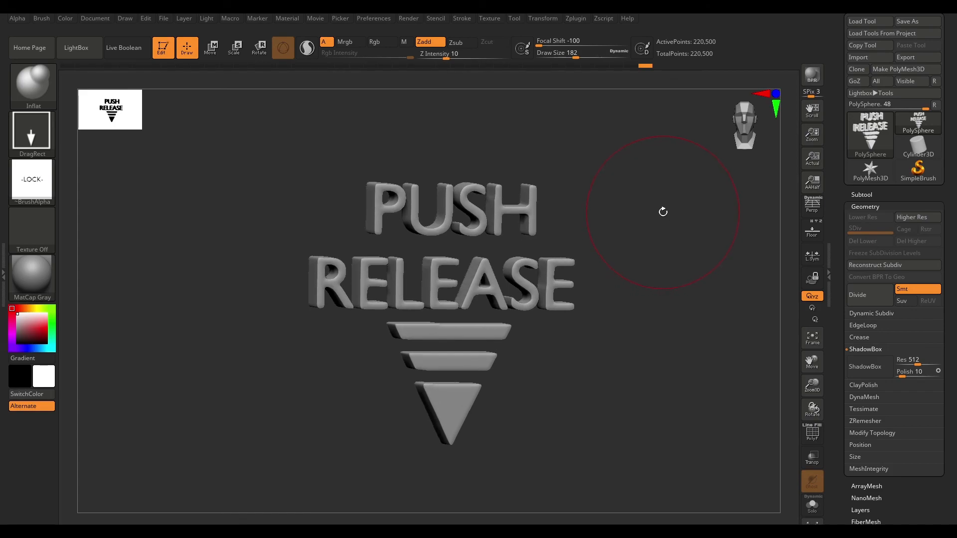